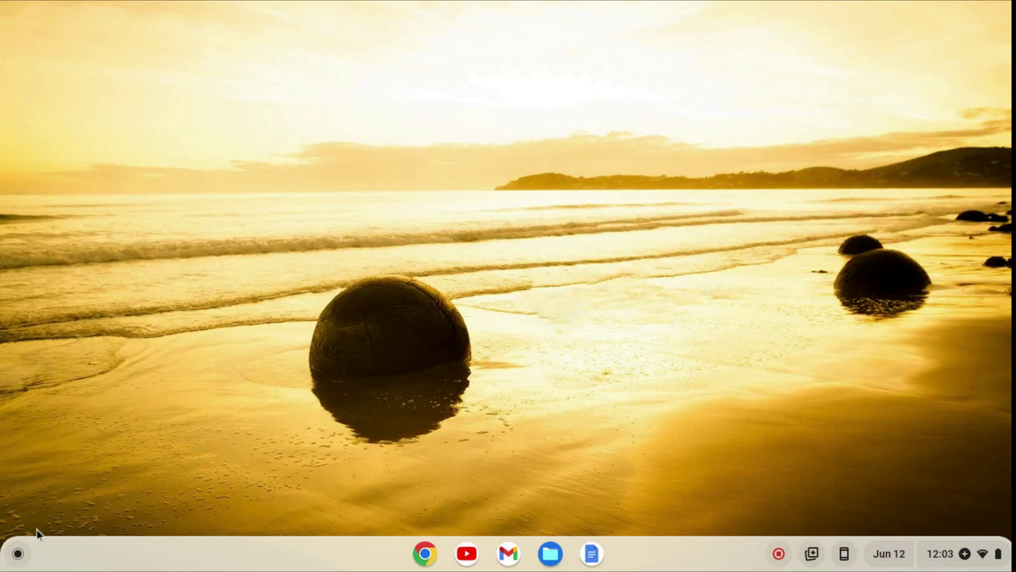
Step: Open Settings from the launcher and go to Advanced > Developers
left_click(18, 554)
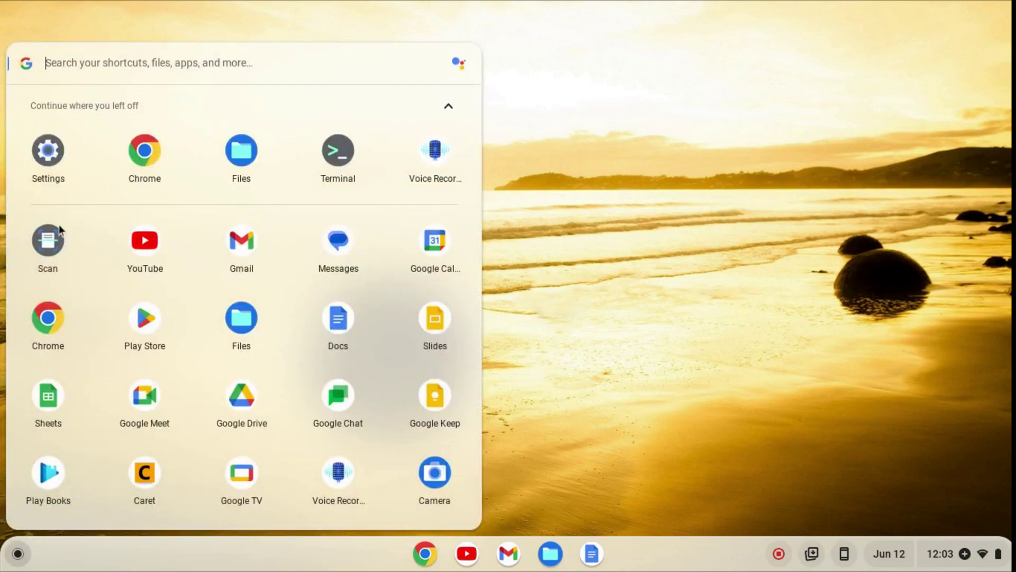
left_click(49, 155)
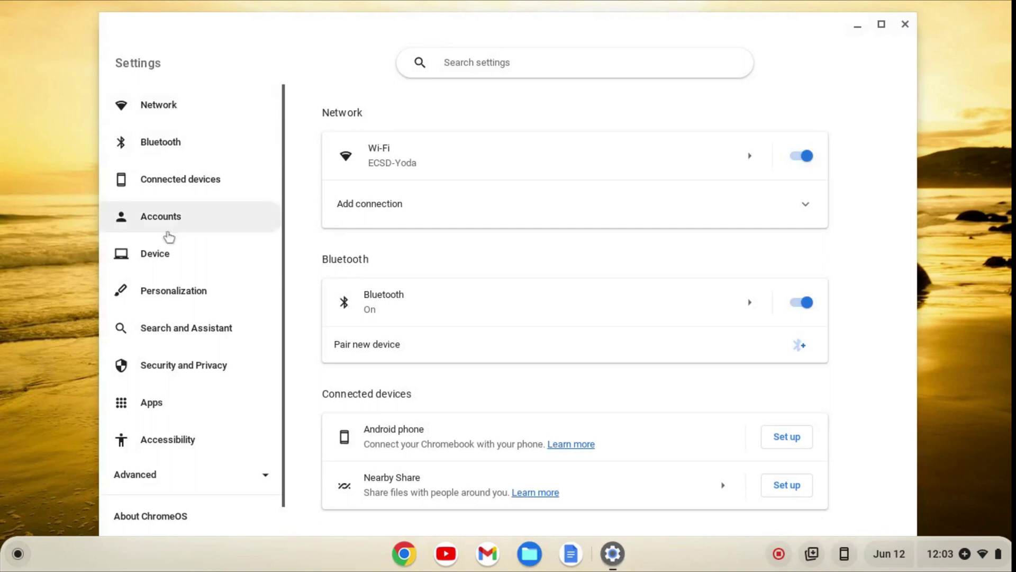
left_click(151, 479)
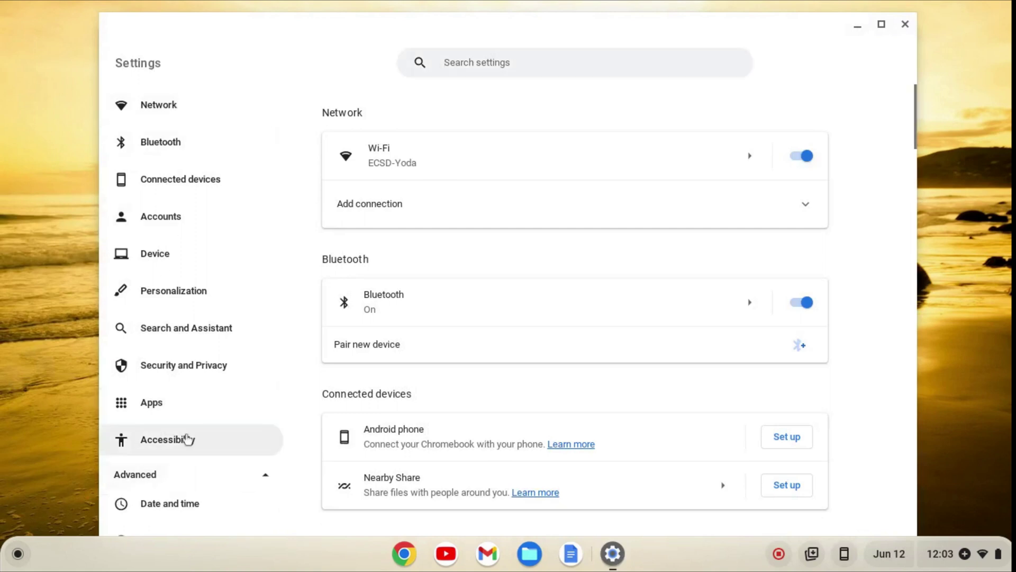
scroll(186, 438, "down", 3)
left_click(164, 406)
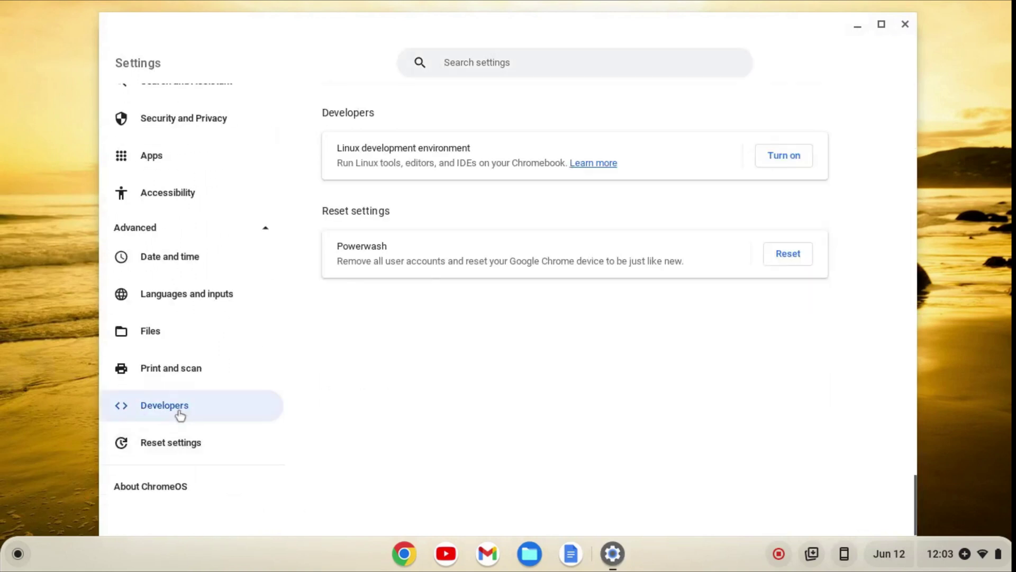
Step: Turn on the Linux development environment and install it with the recommended disk size
left_click(796, 162)
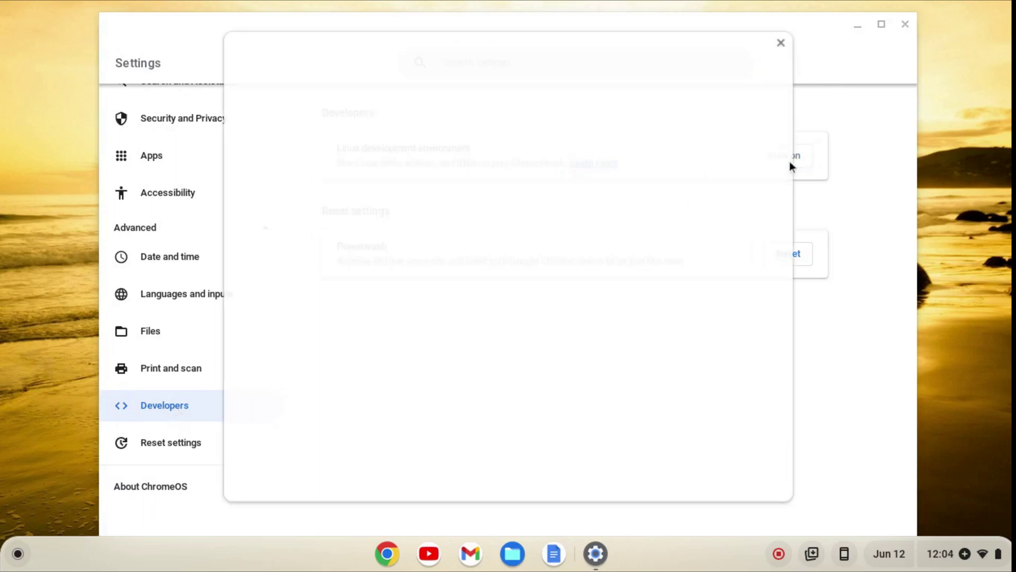
left_click(721, 465)
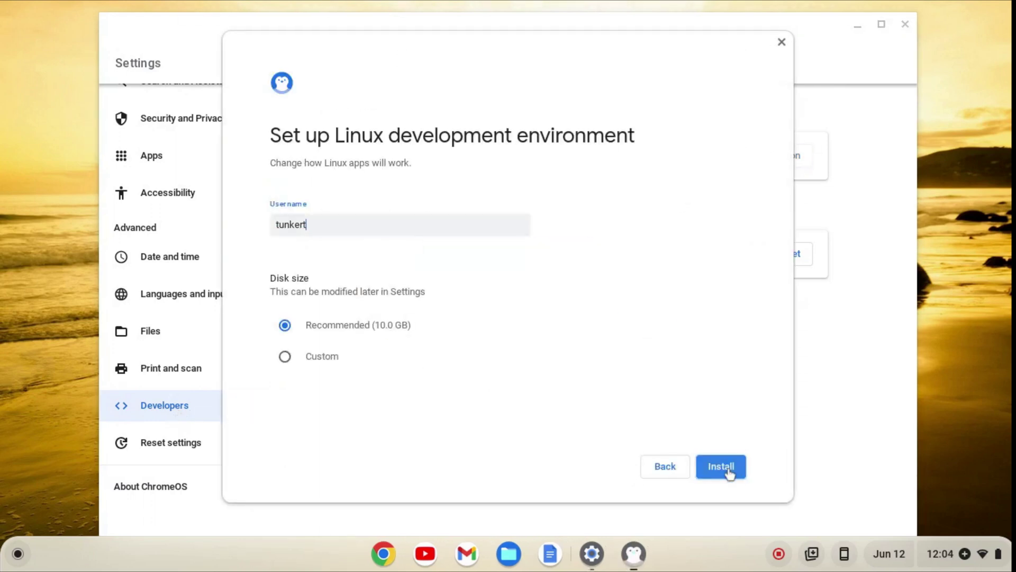
left_click(723, 467)
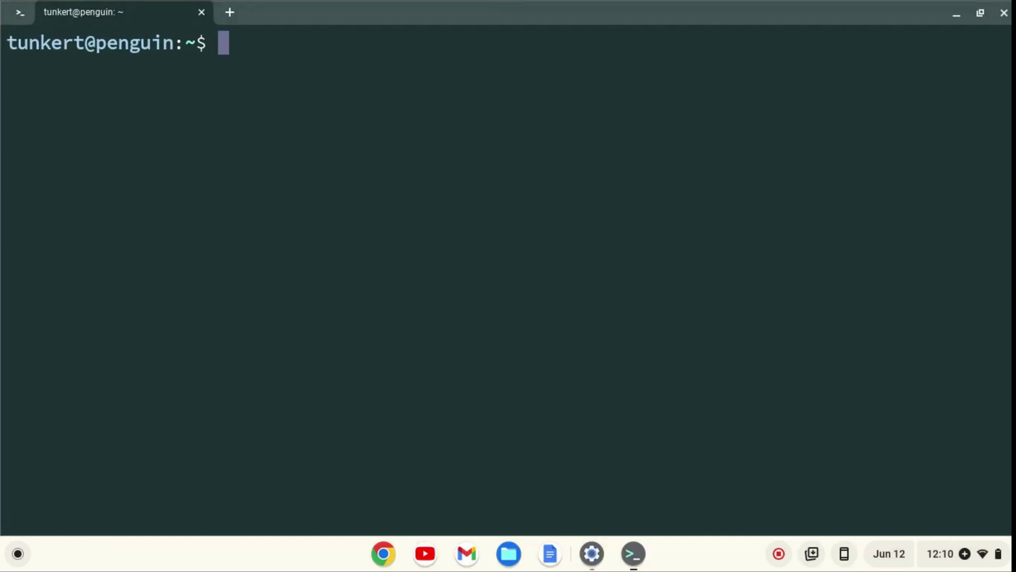
type("s")
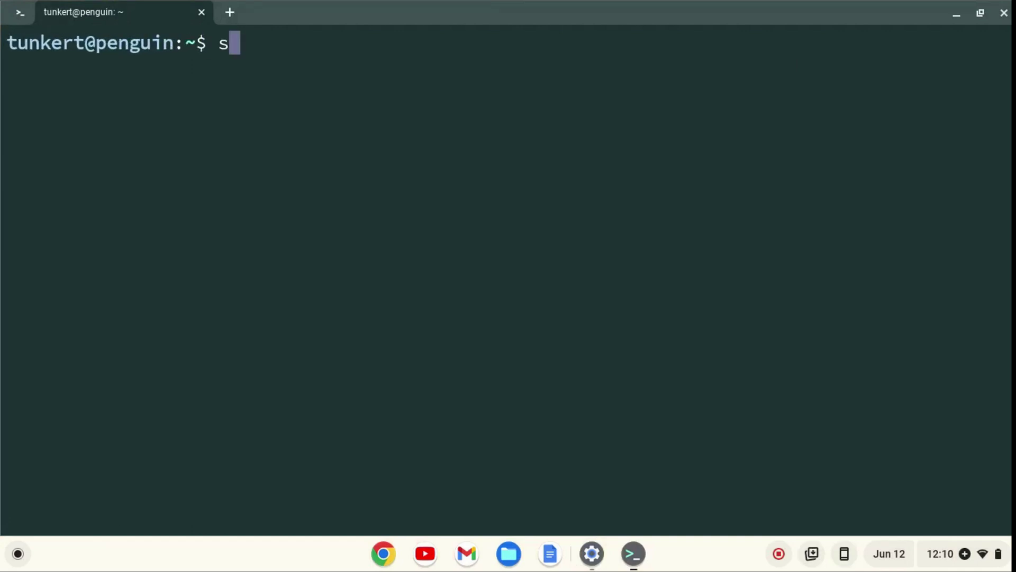
type("udo apt-get ")
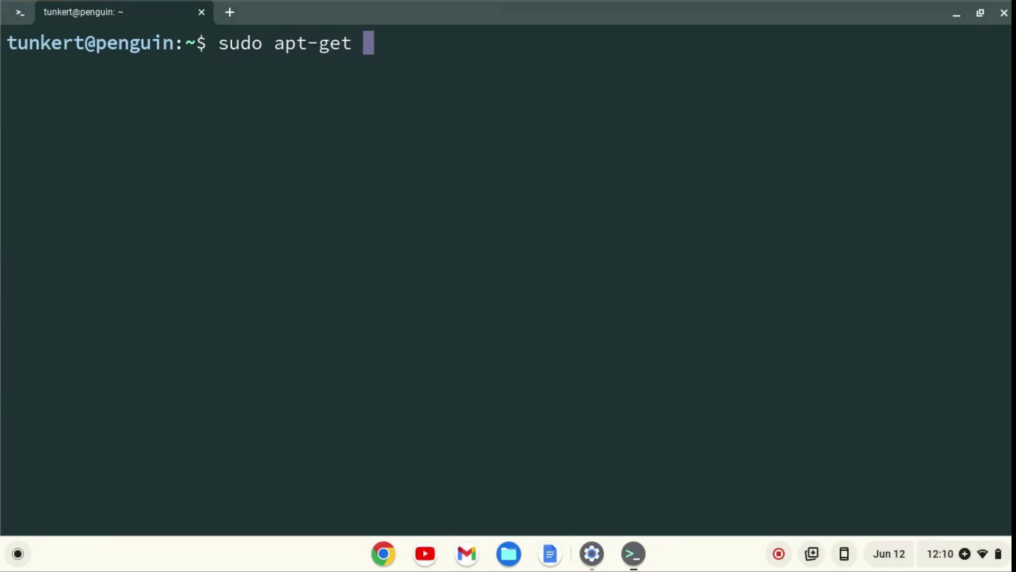
type("update && ")
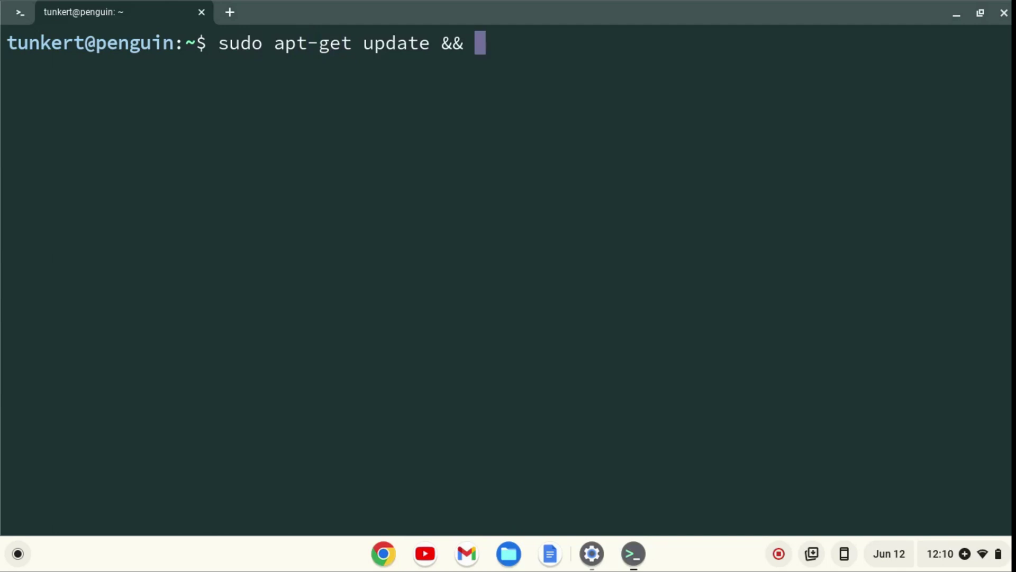
type("sudo apt")
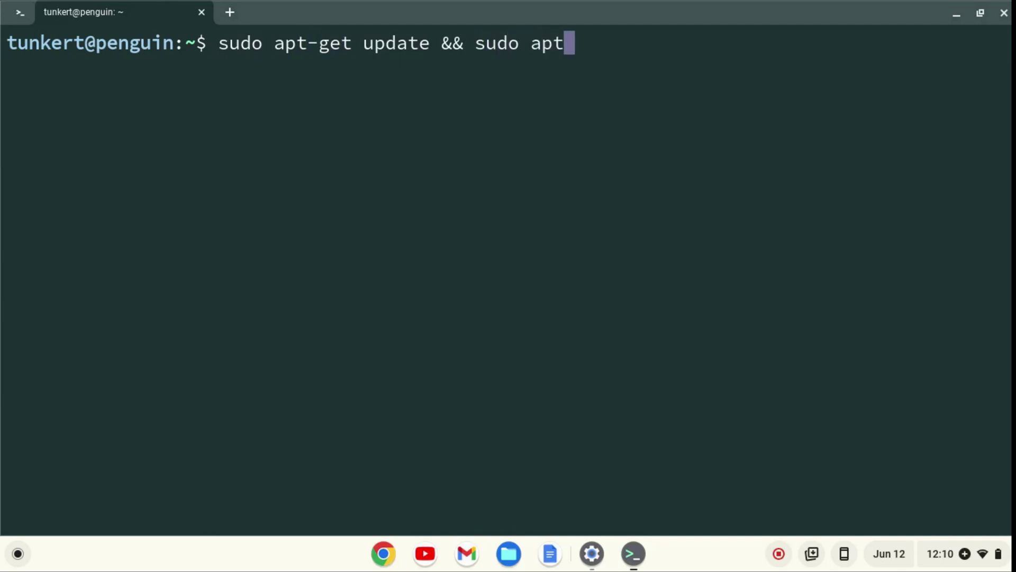
type("-get dist")
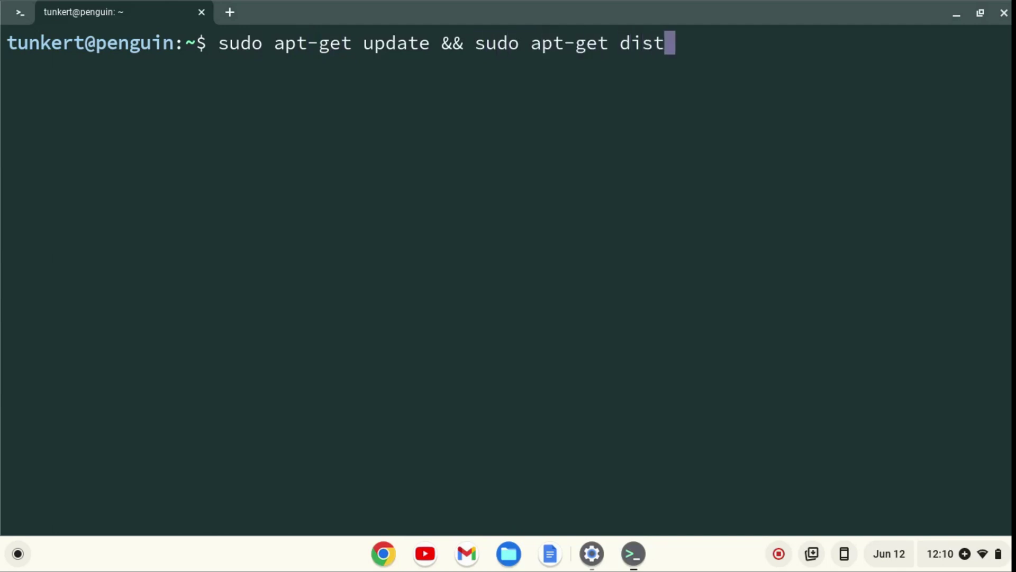
type("-upg")
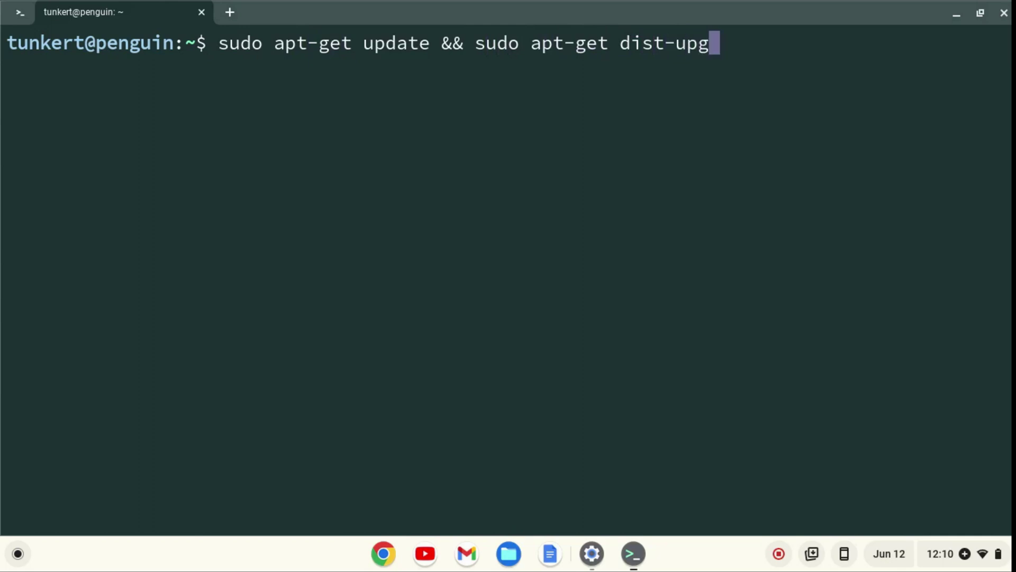
type("rade -y")
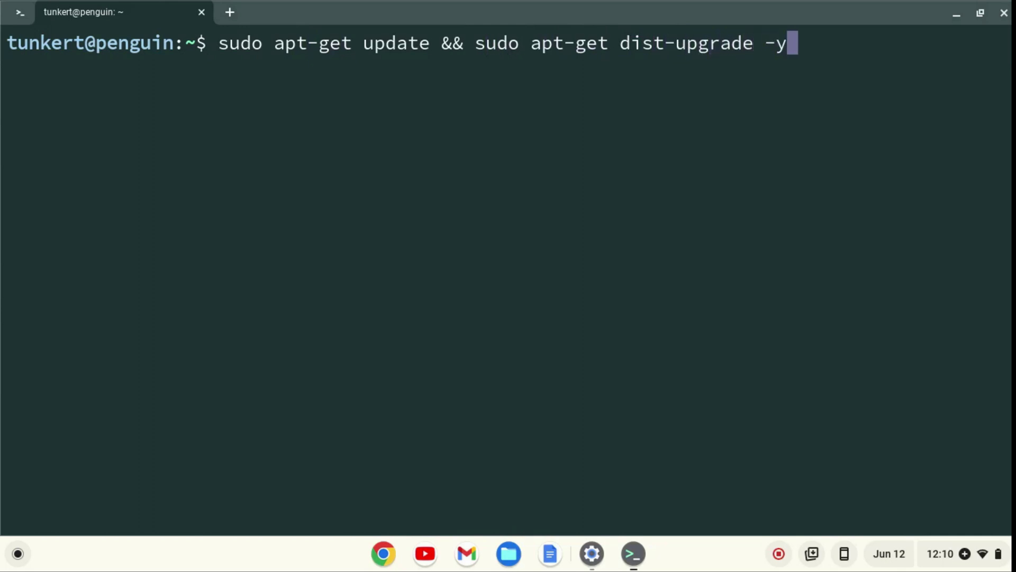
Step: Run 'sudo apt-get update && sudo apt-get dist-upgrade -y' in Terminal
key("Return")
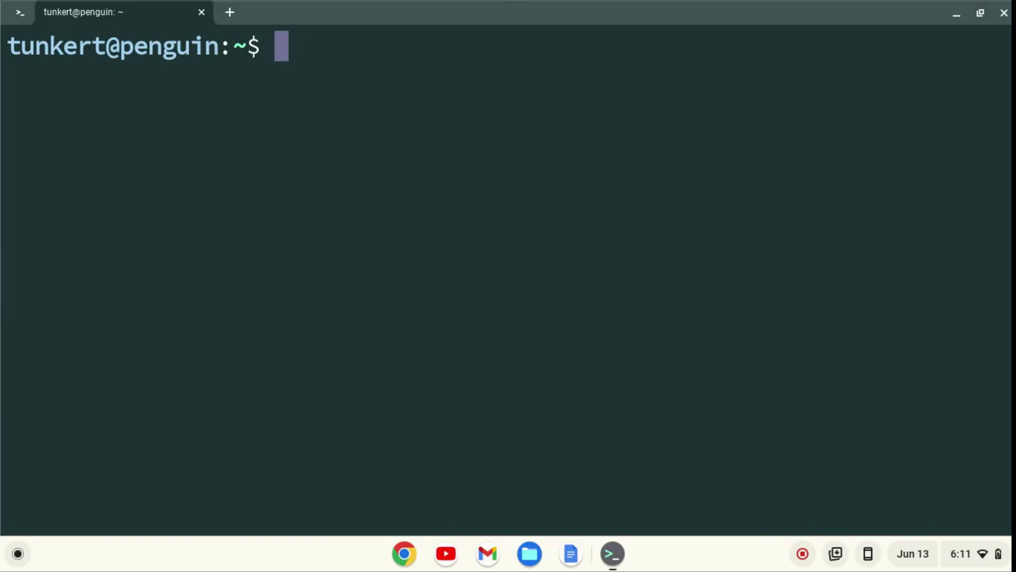
type("sudo apt ")
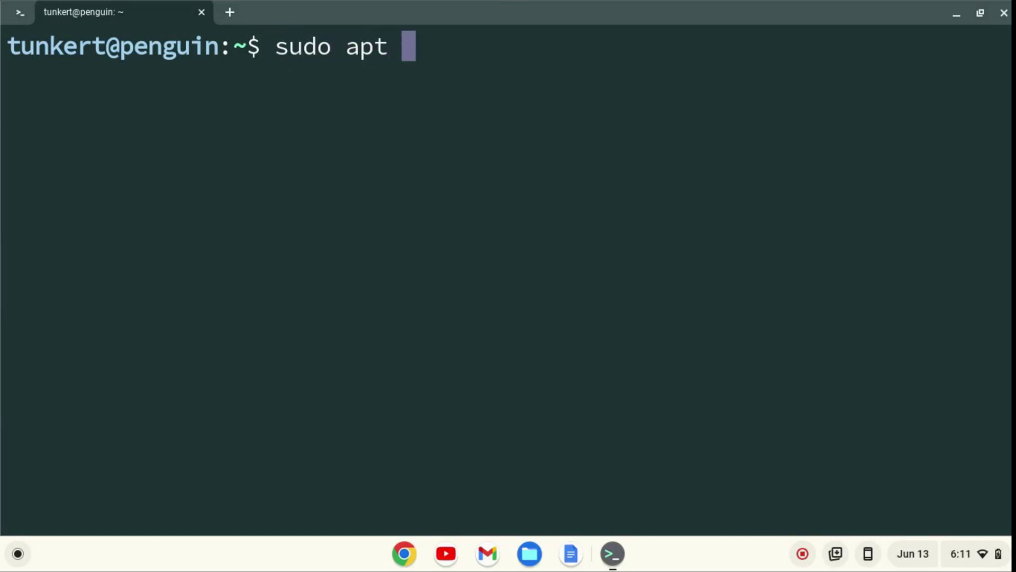
type("install blue")
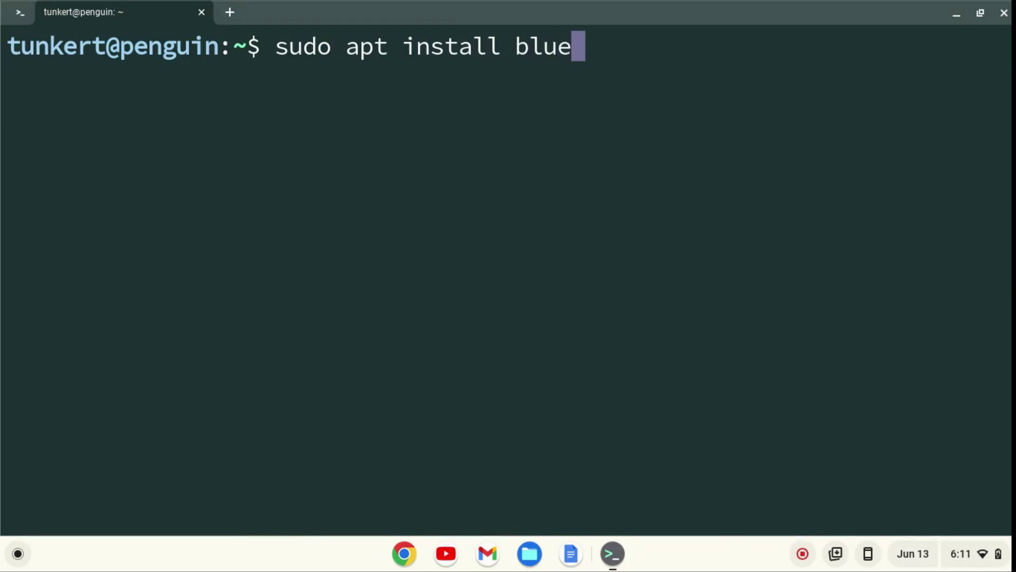
type("fish")
Step: Run 'sudo apt install bluefish' and confirm with y to install its 42 dependencies
key("Return")
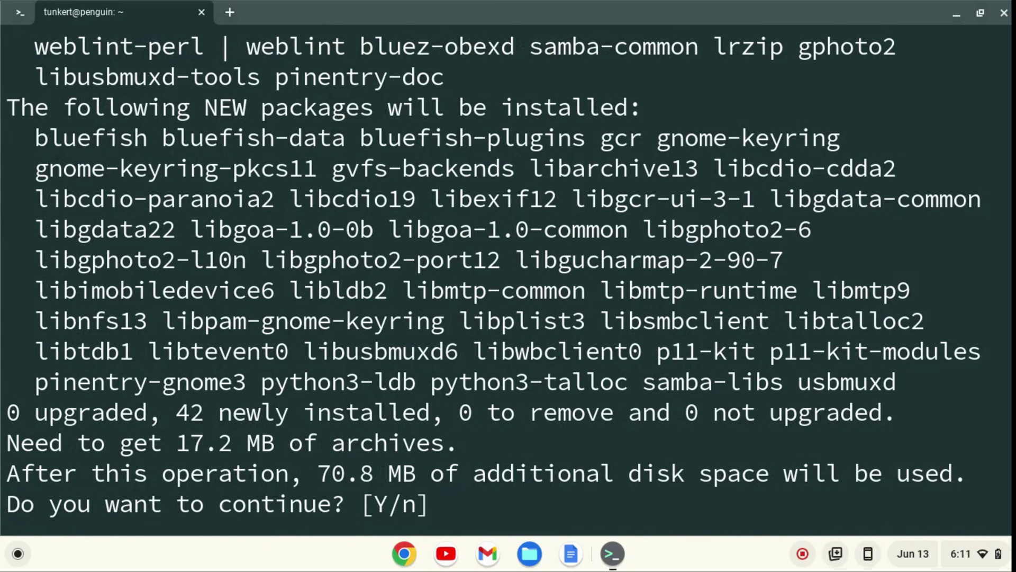
type("y")
key("Return")
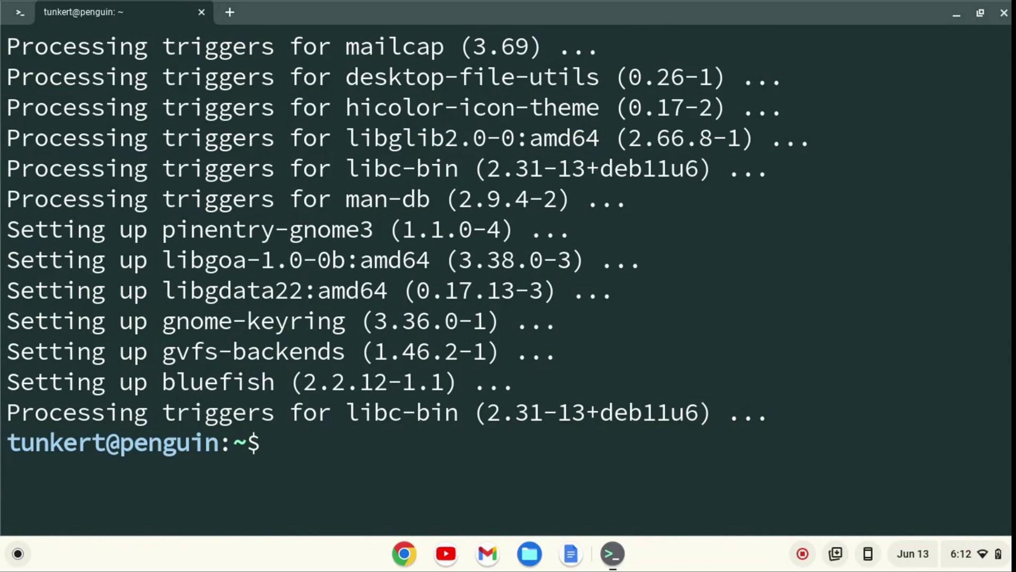
Step: Search the launcher for 'bluef' and launch Bluefish Editor from Best Match
left_click(17, 556)
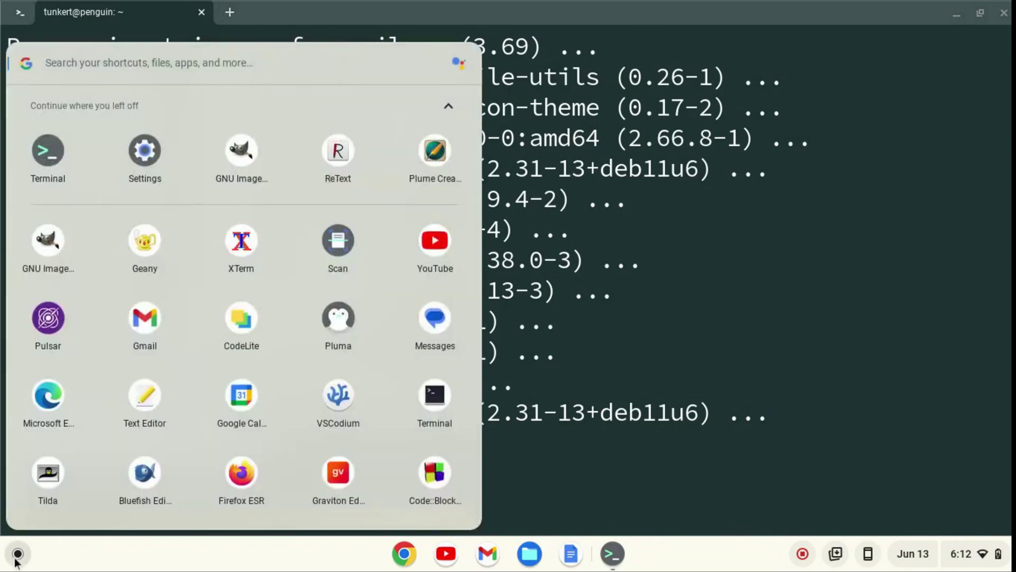
type("bl")
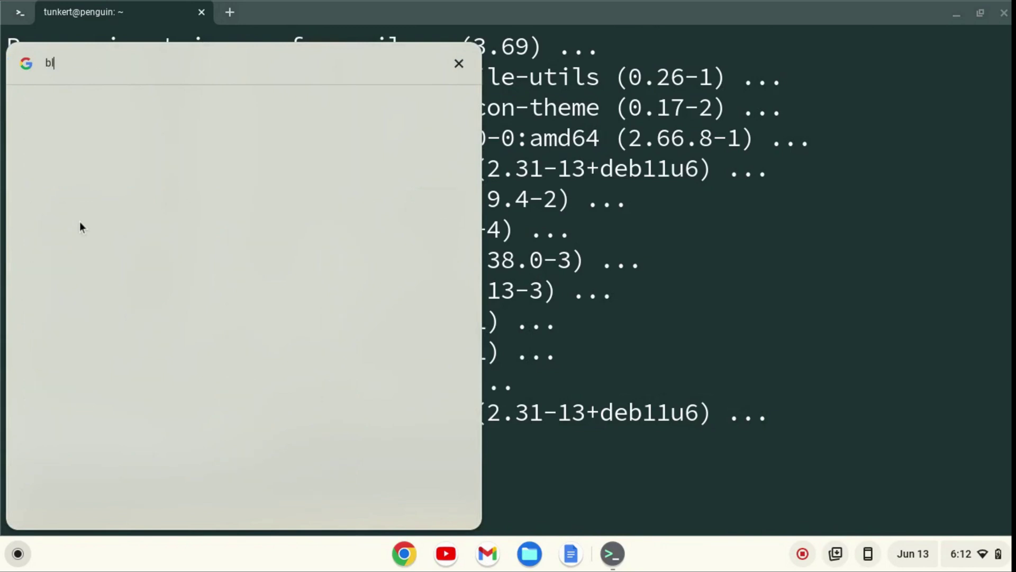
type("uef")
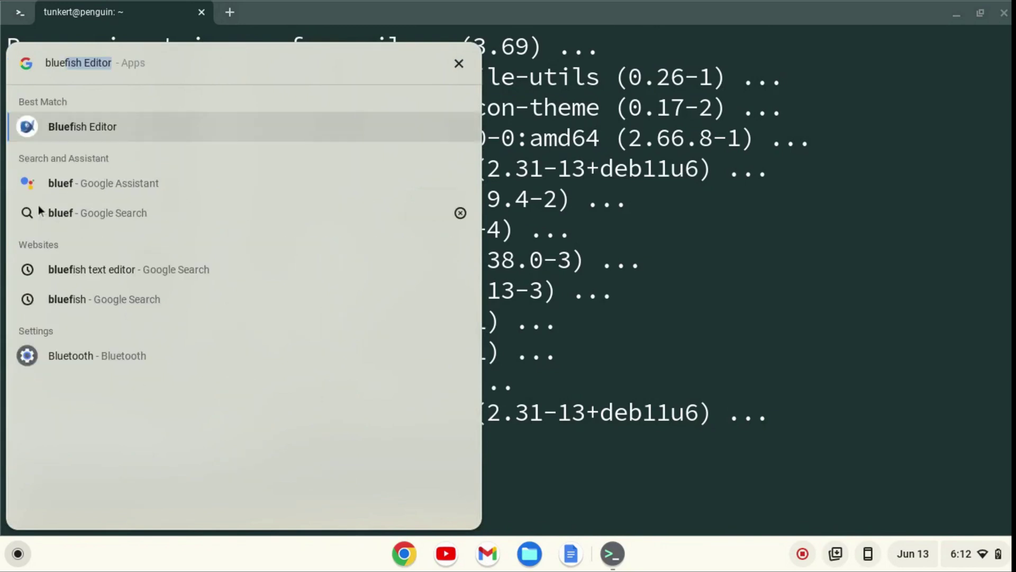
left_click(28, 127)
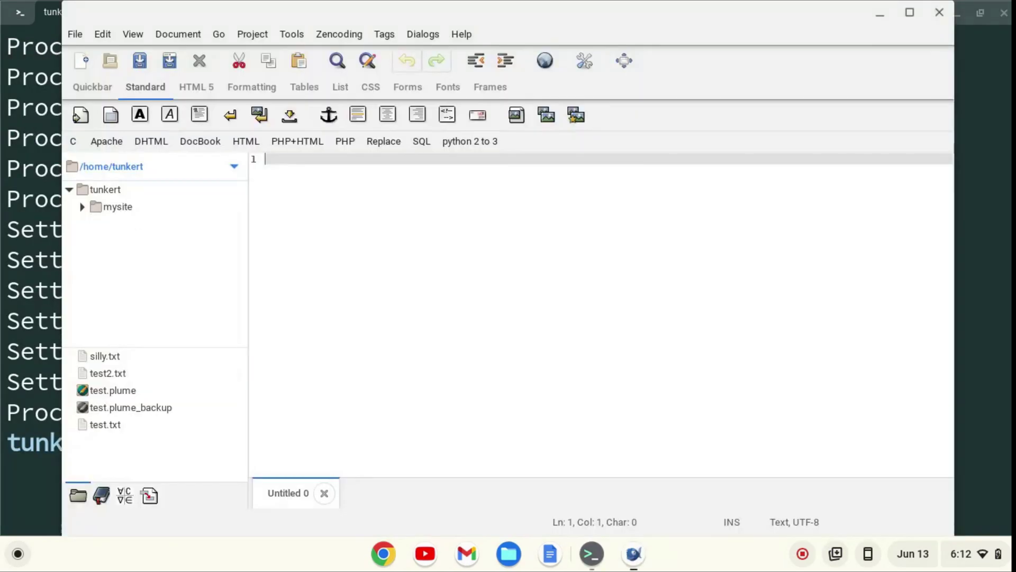
Step: Pin the running Bluefish Editor icon to the ChromeOS shelf
right_click(638, 556)
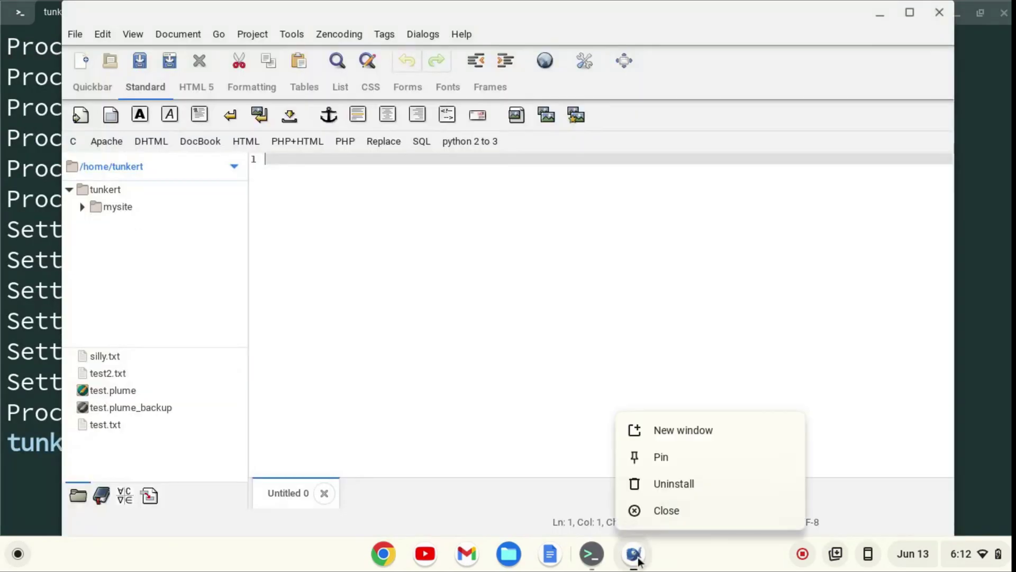
left_click(655, 459)
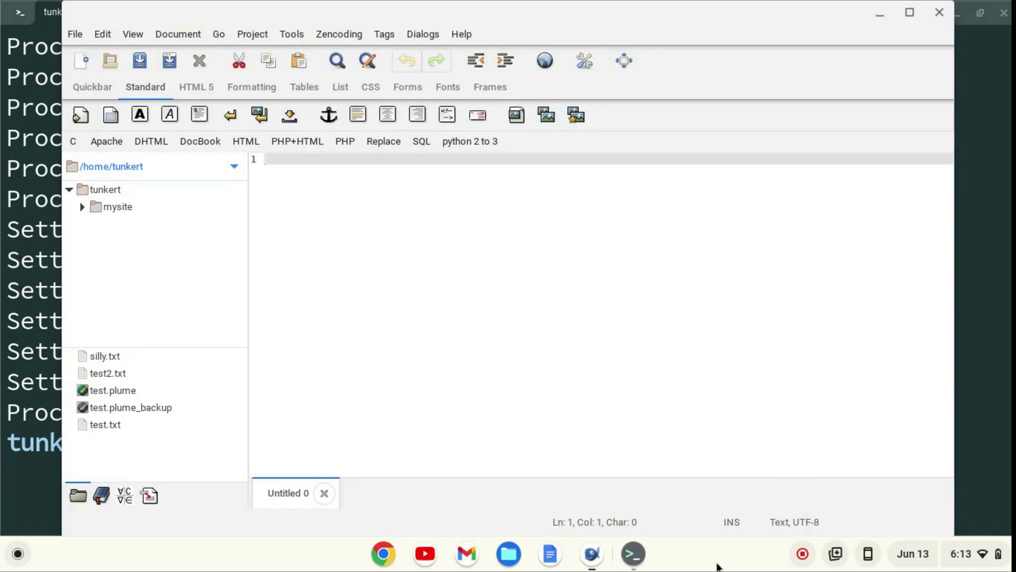